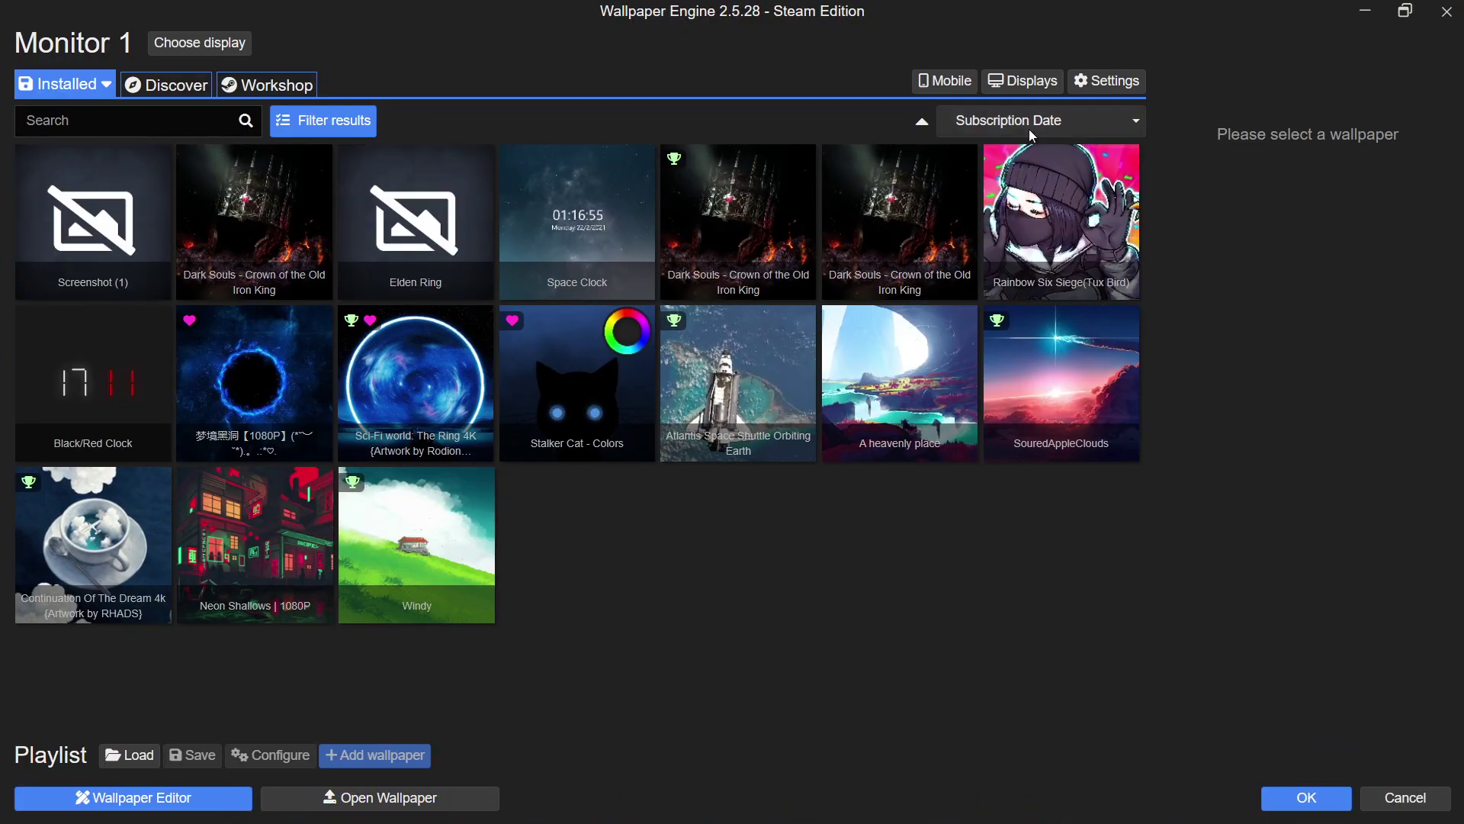
Step: Open Wallpaper Engine Settings on the General tab, where Start with Windows is enabled
{"action": "left_click", "coordinate": [1095, 88]}
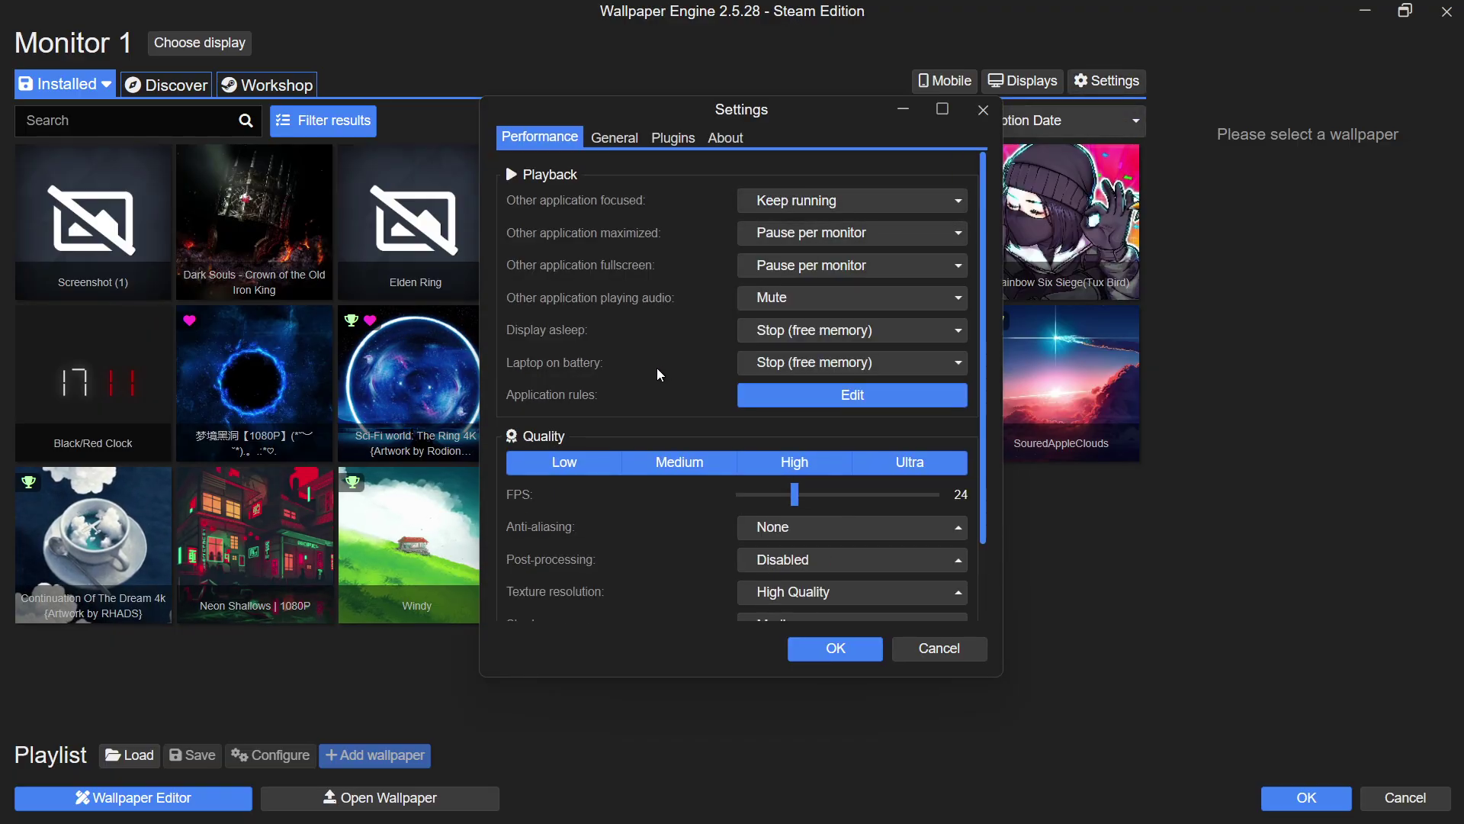
{"action": "left_click", "coordinate": [636, 135]}
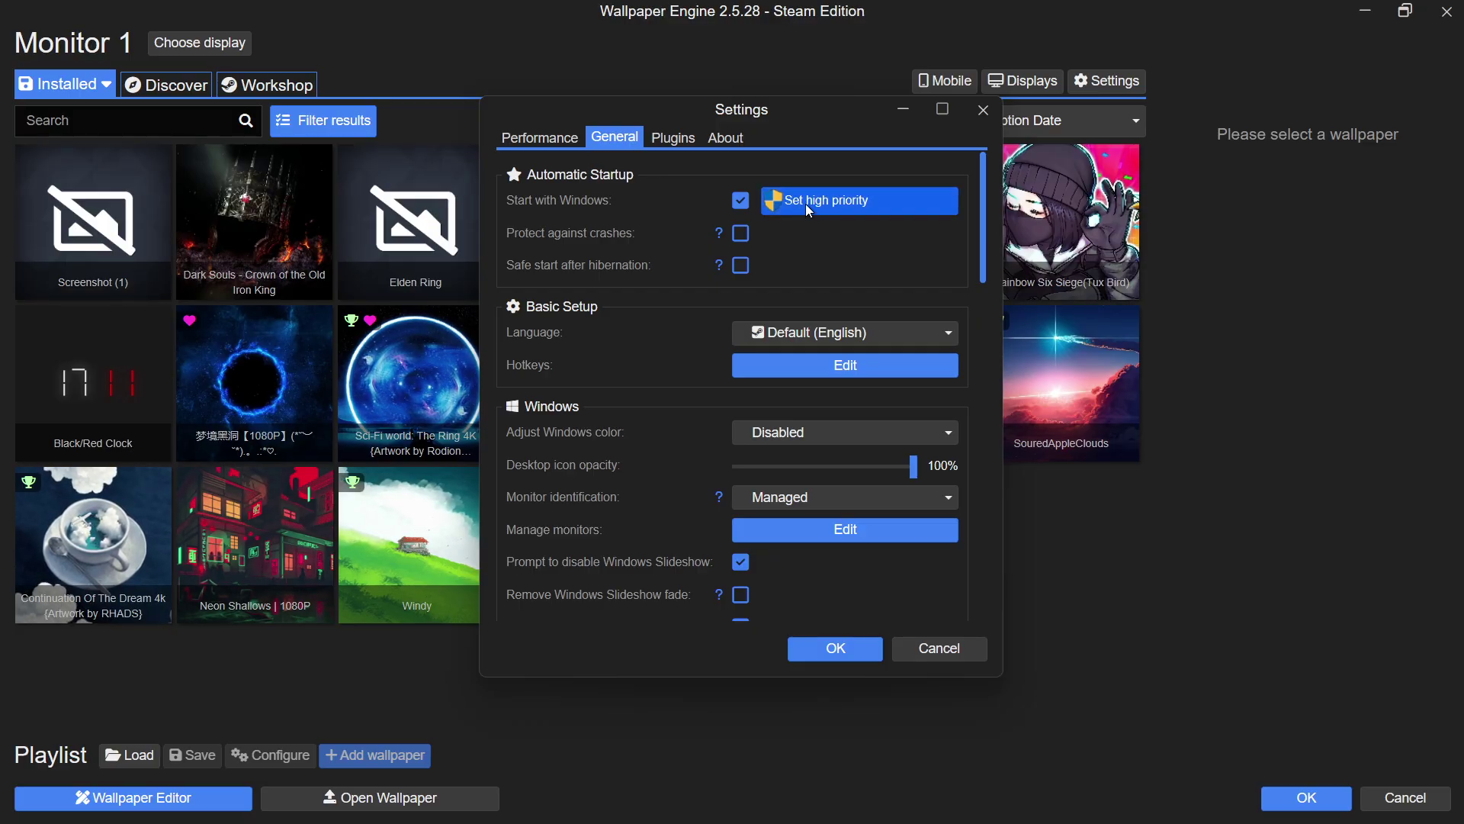
{"action": "scroll", "coordinate": [980, 208], "scroll_direction": "down", "scroll_amount": 1}
{"action": "left_click_drag", "start_coordinate": [980, 208], "coordinate": [974, 503]}
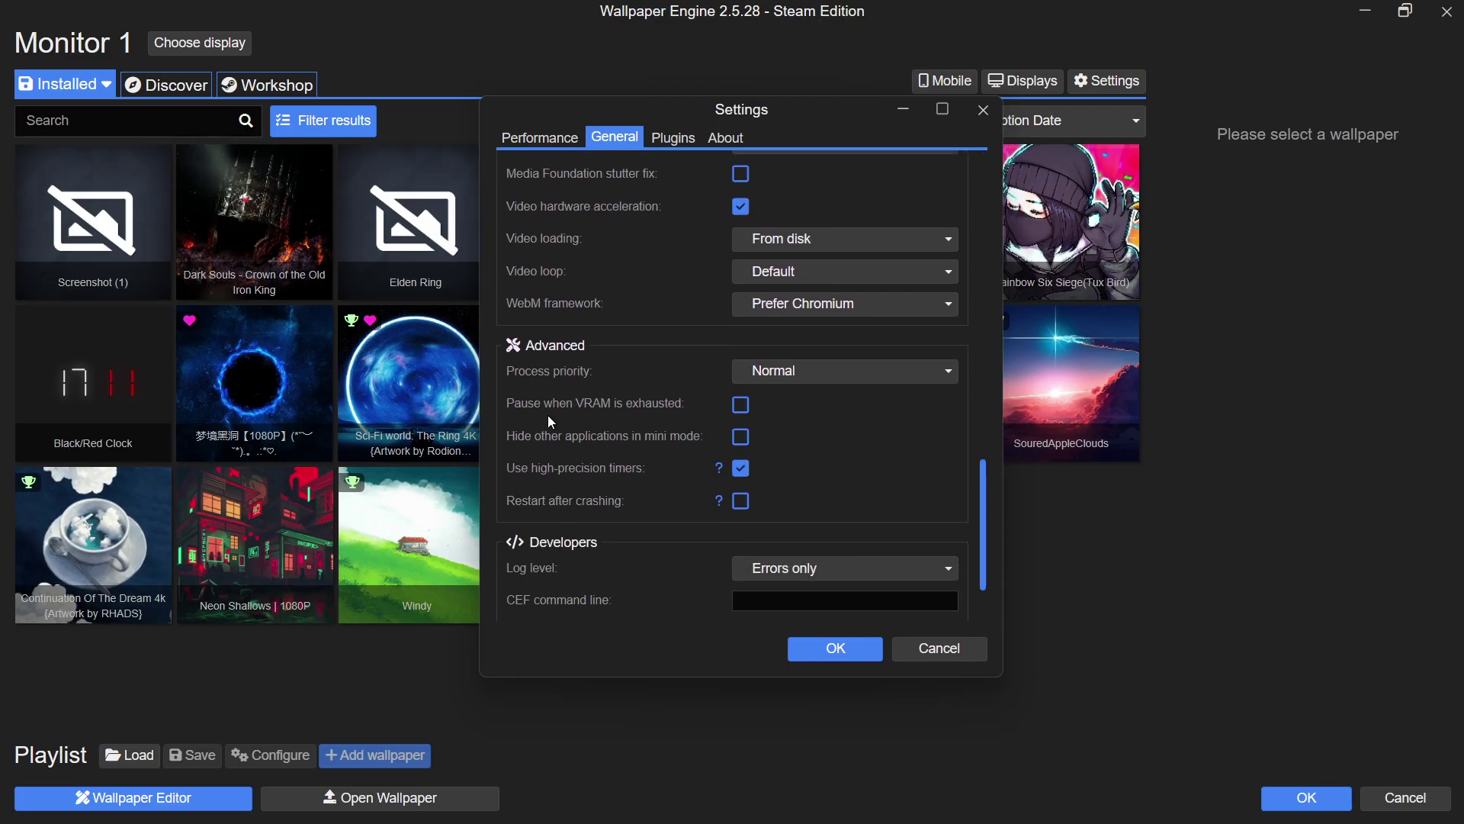
Step: Keep process priority at Normal, close Settings with OK, and restore down the main window
{"action": "left_click", "coordinate": [802, 366]}
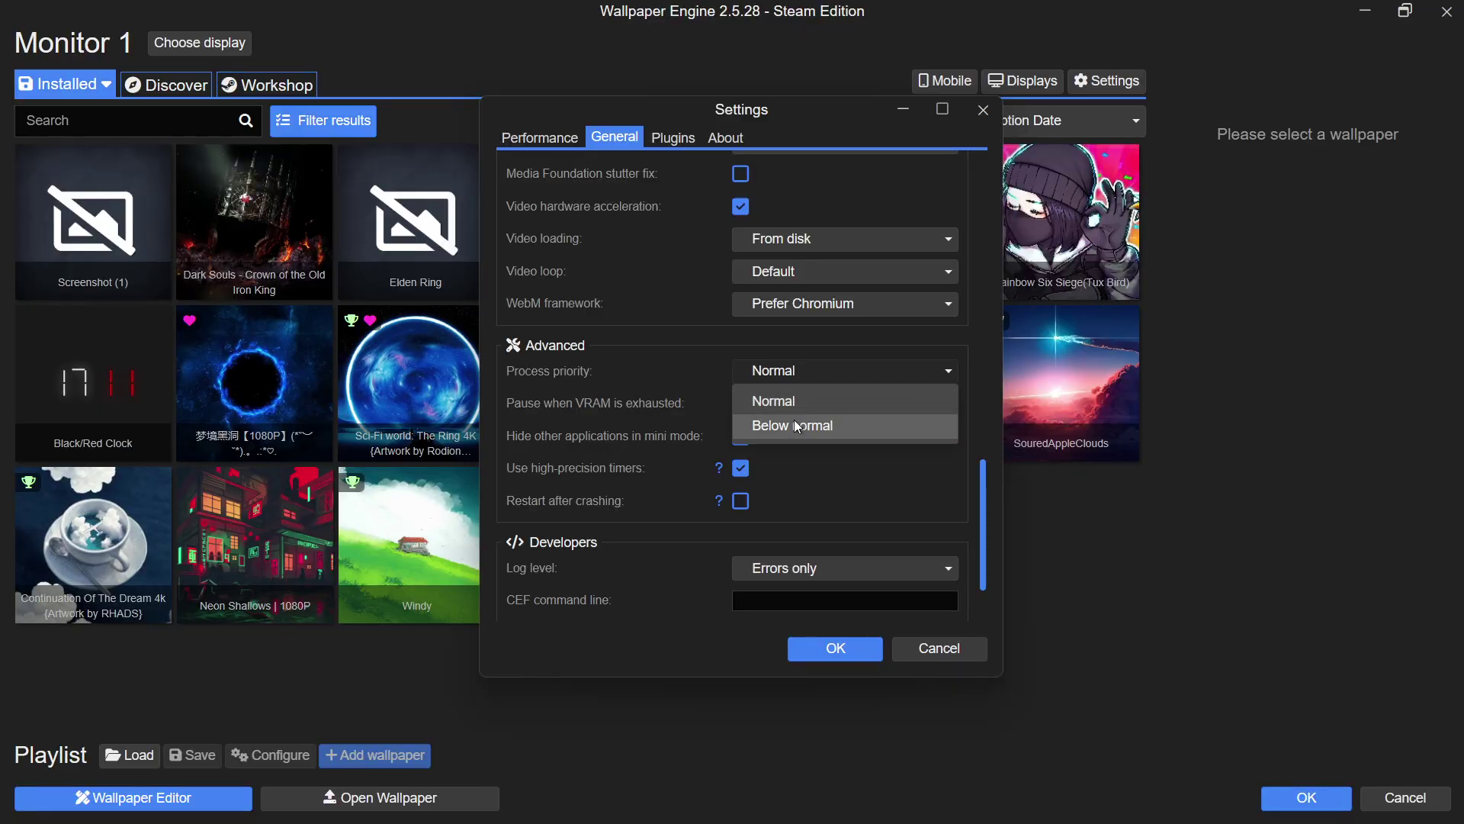
{"action": "left_click", "coordinate": [774, 401]}
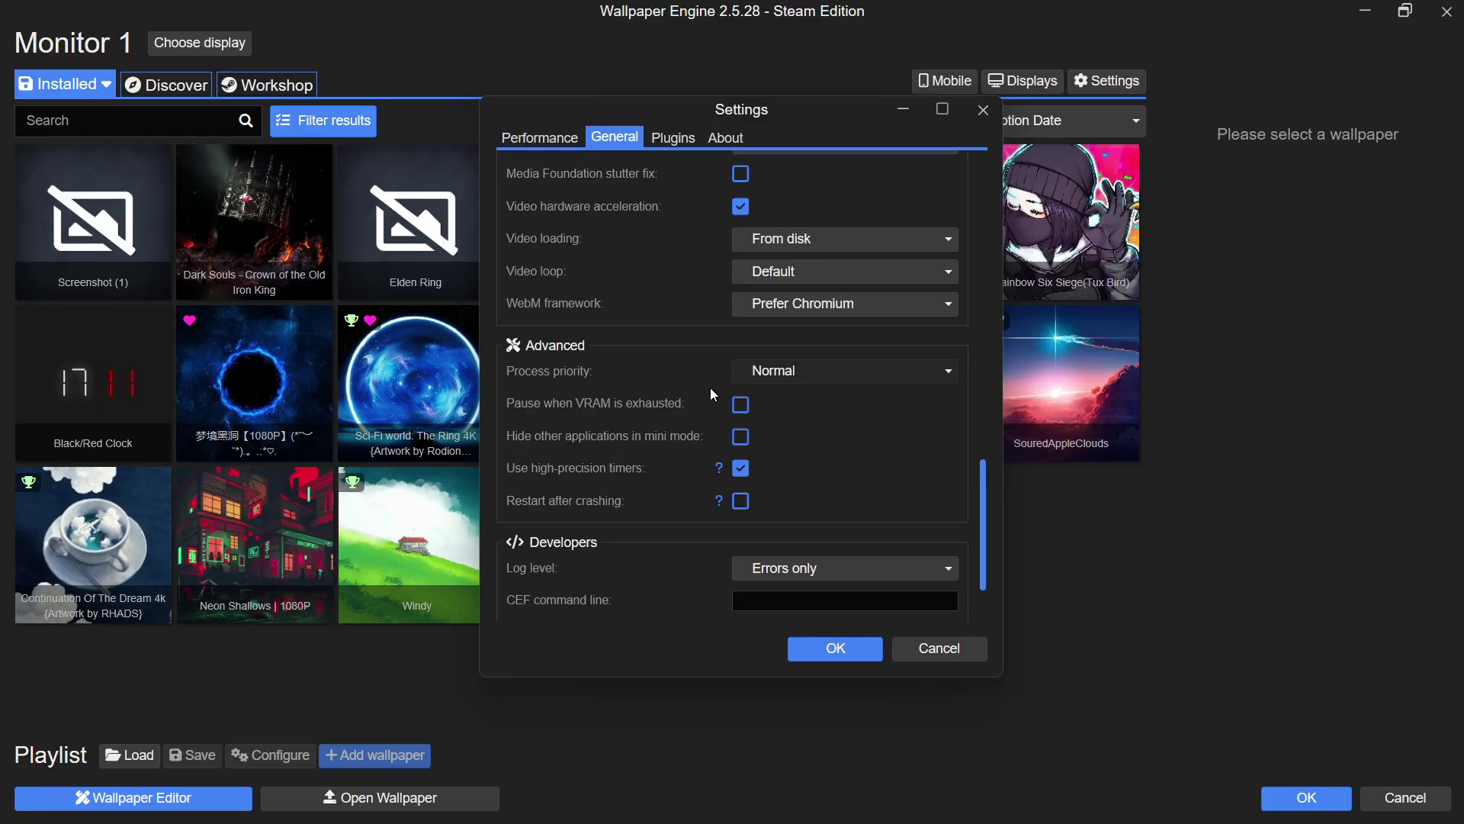
{"action": "left_click_drag", "start_coordinate": [978, 492], "coordinate": [973, 155]}
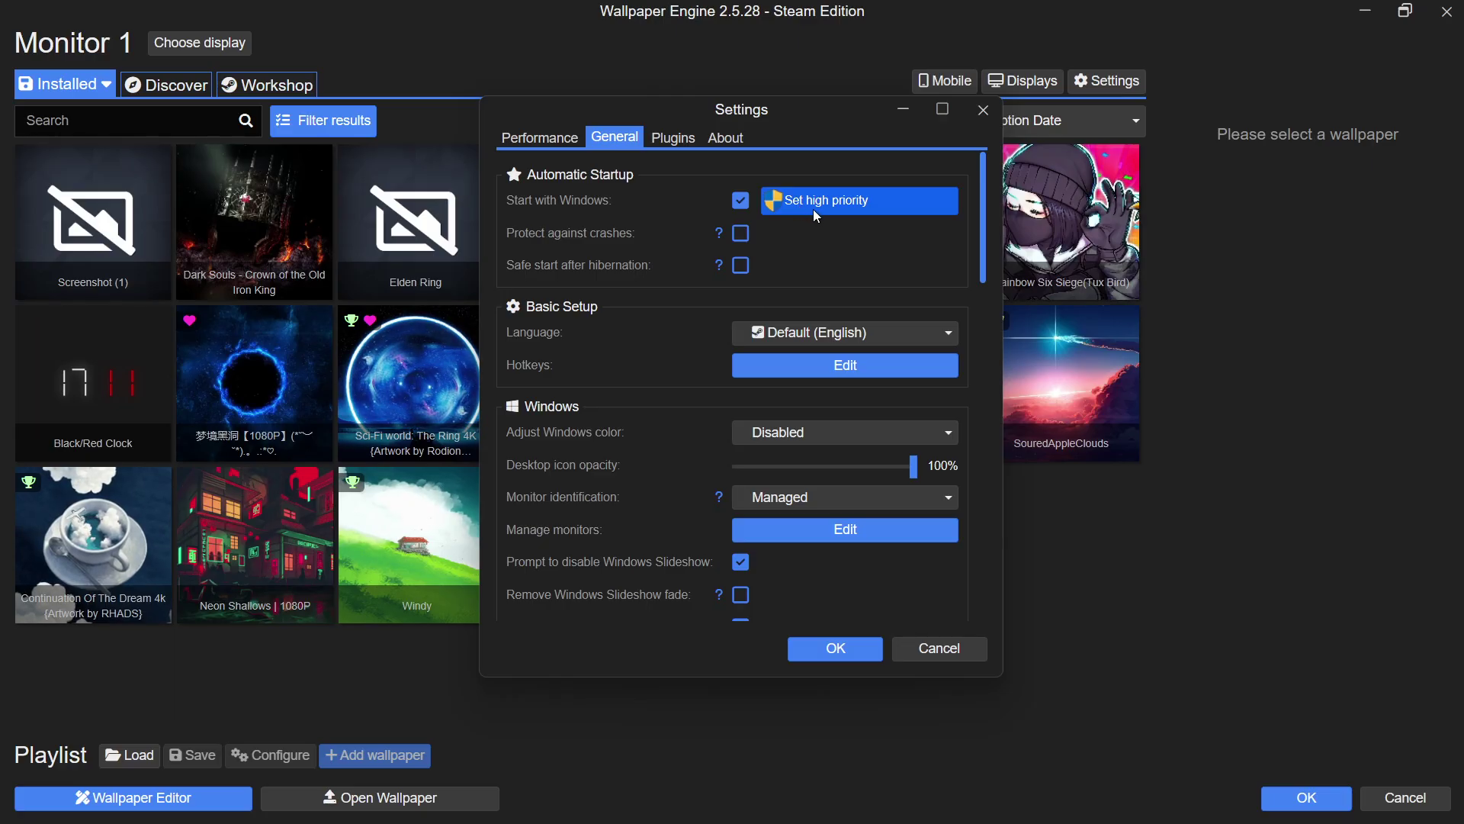
{"action": "left_click", "coordinate": [903, 109]}
{"action": "left_click", "coordinate": [1405, 11]}
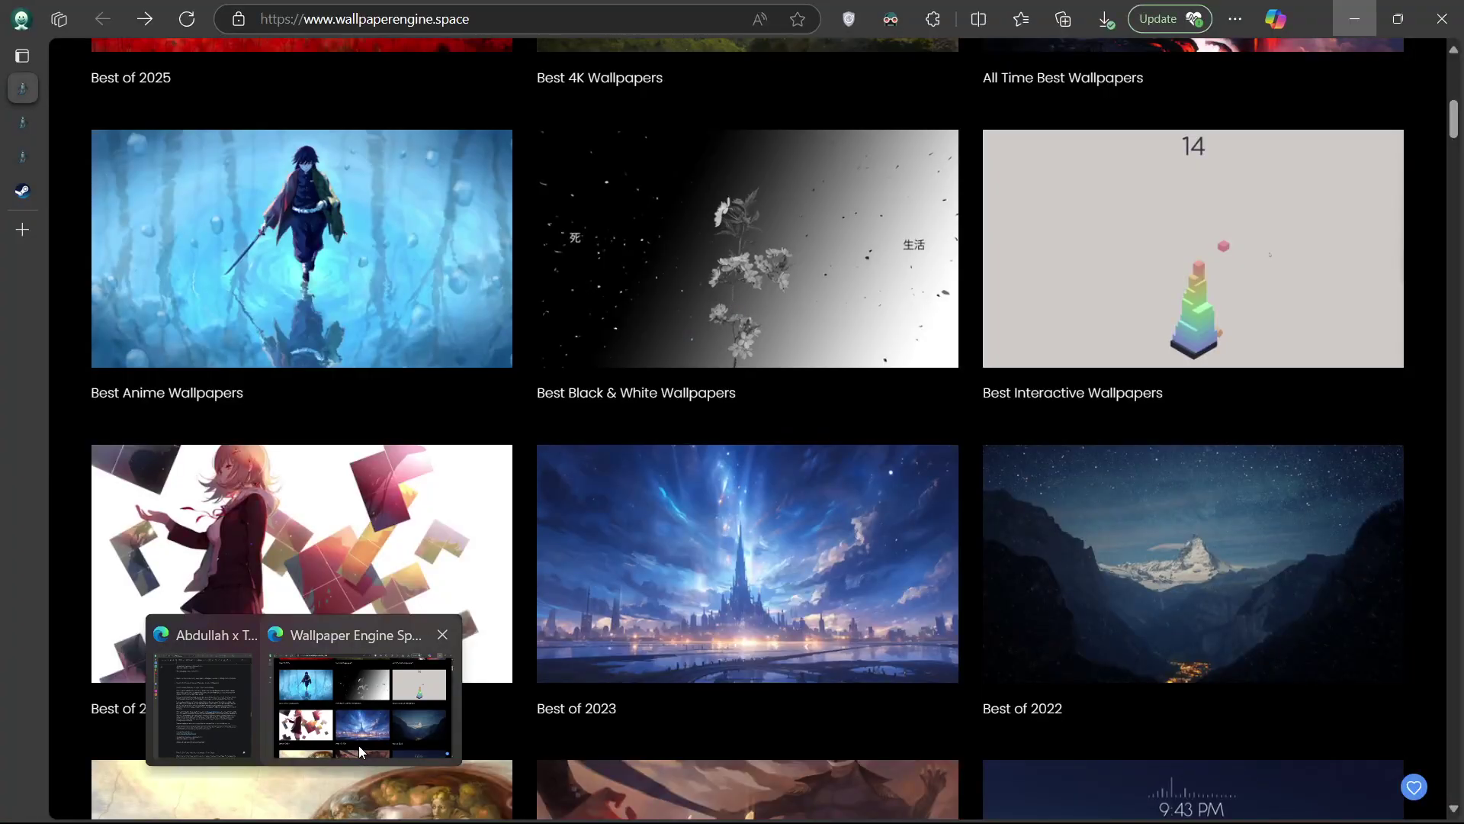
{"action": "scroll", "coordinate": [1326, 569], "scroll_direction": "down", "scroll_amount": 2}
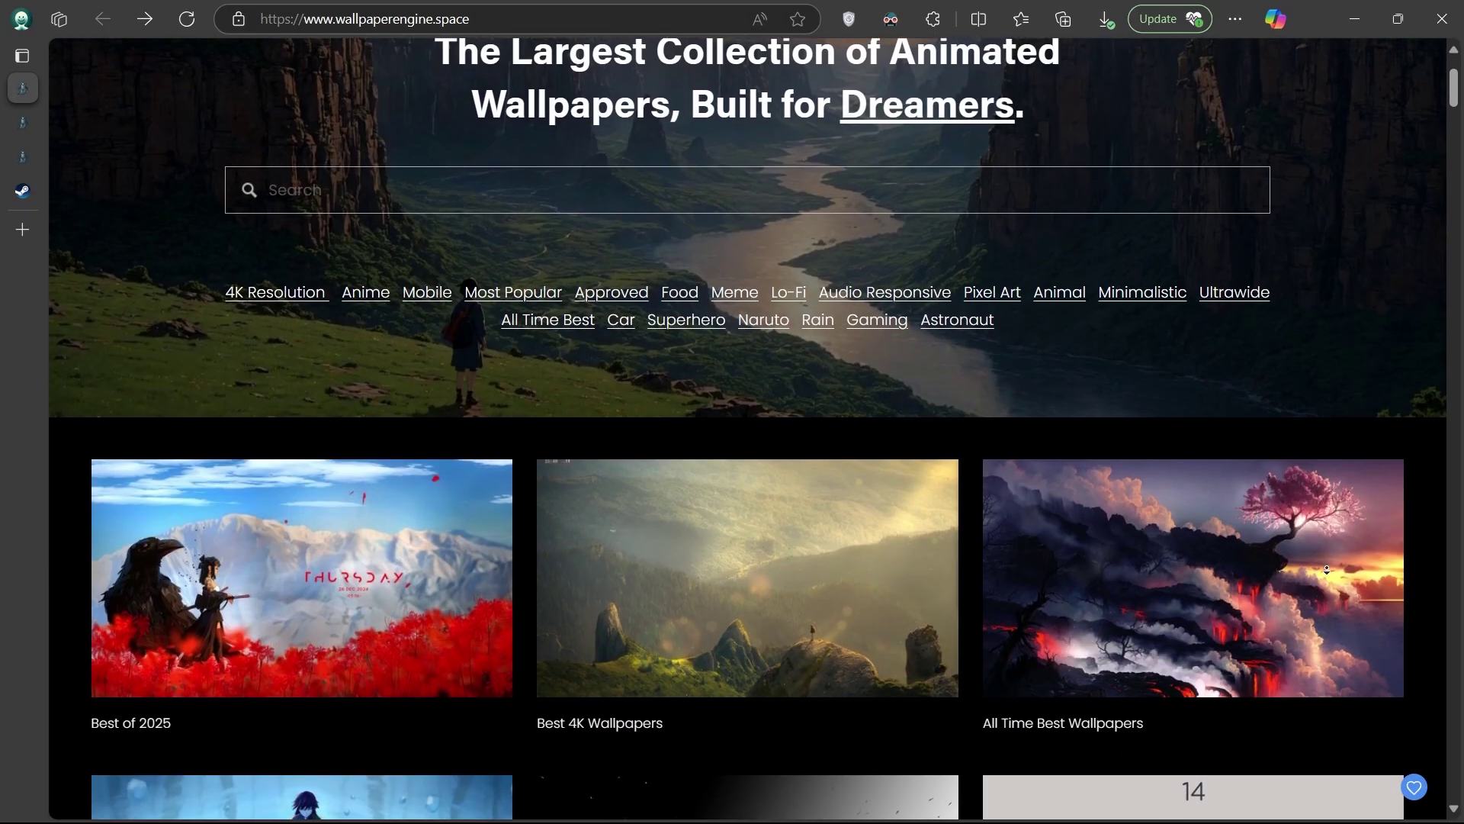
{"action": "scroll", "coordinate": [1326, 568], "scroll_direction": "down", "scroll_amount": 1}
{"action": "scroll", "coordinate": [1327, 569], "scroll_direction": "down", "scroll_amount": 1}
{"action": "scroll", "coordinate": [1326, 572], "scroll_direction": "down", "scroll_amount": 1}
{"action": "scroll", "coordinate": [1326, 575], "scroll_direction": "down", "scroll_amount": 1}
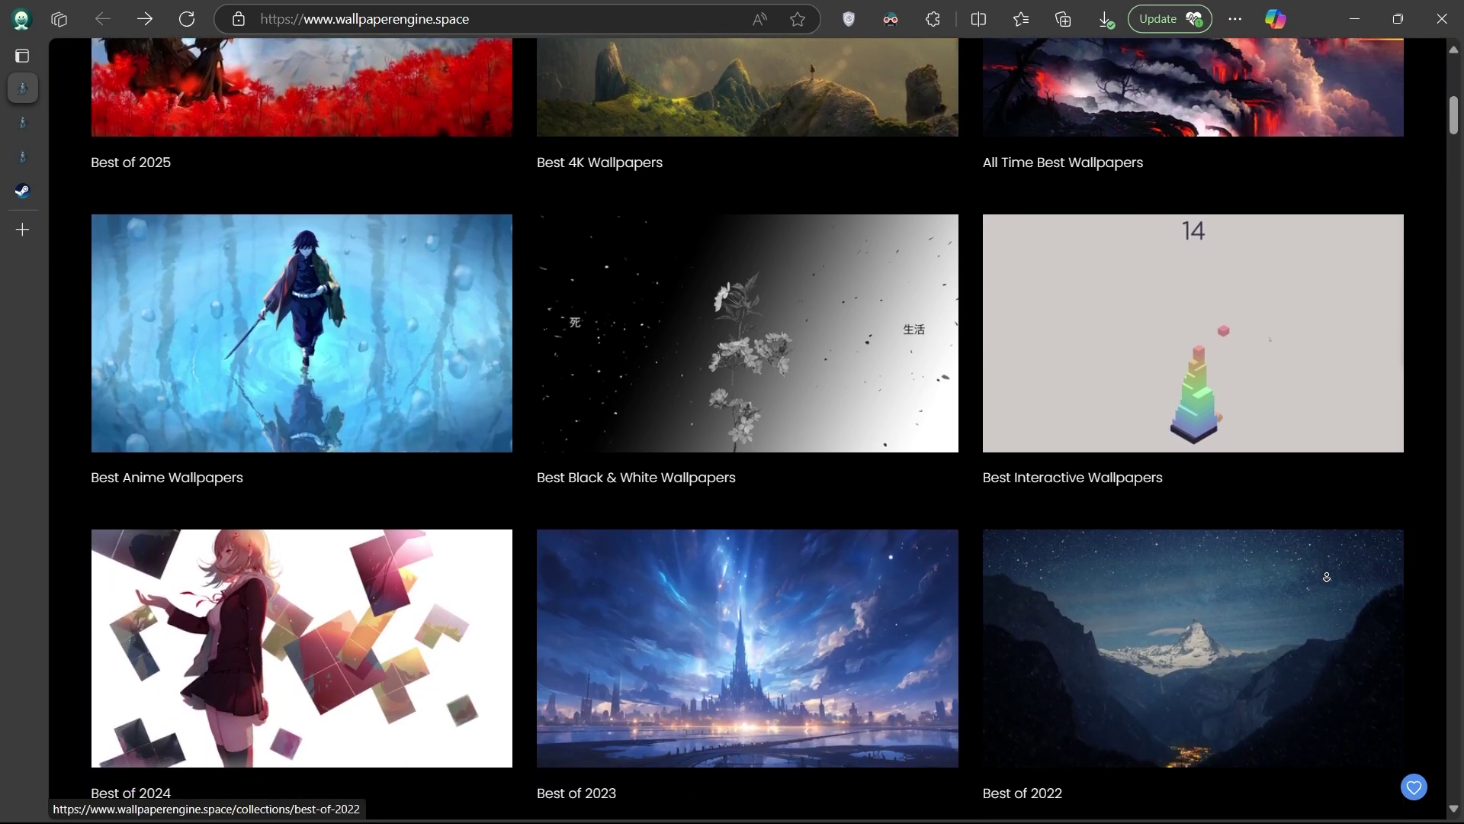
{"action": "scroll", "coordinate": [1326, 576], "scroll_direction": "down", "scroll_amount": 1}
{"action": "scroll", "coordinate": [1326, 578], "scroll_direction": "down", "scroll_amount": 1}
Step: Open the Best Interactive Wallpapers collection on wallpaperengine.space
{"action": "left_click", "coordinate": [1137, 137]}
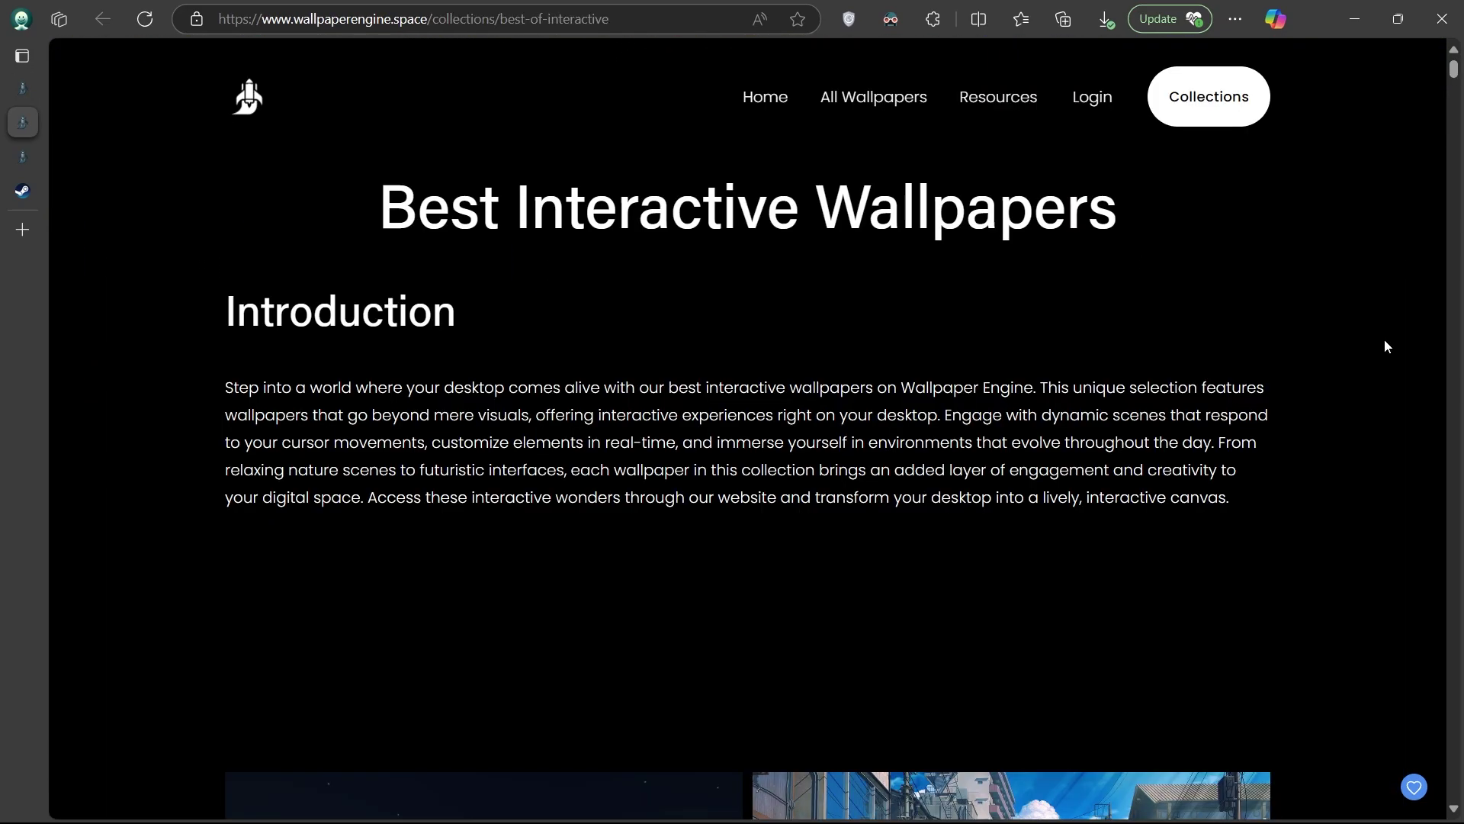
{"action": "scroll", "coordinate": [1383, 343], "scroll_direction": "down", "scroll_amount": 1}
{"action": "scroll", "coordinate": [1383, 383], "scroll_direction": "down", "scroll_amount": 1}
{"action": "scroll", "coordinate": [1383, 392], "scroll_direction": "down", "scroll_amount": 1}
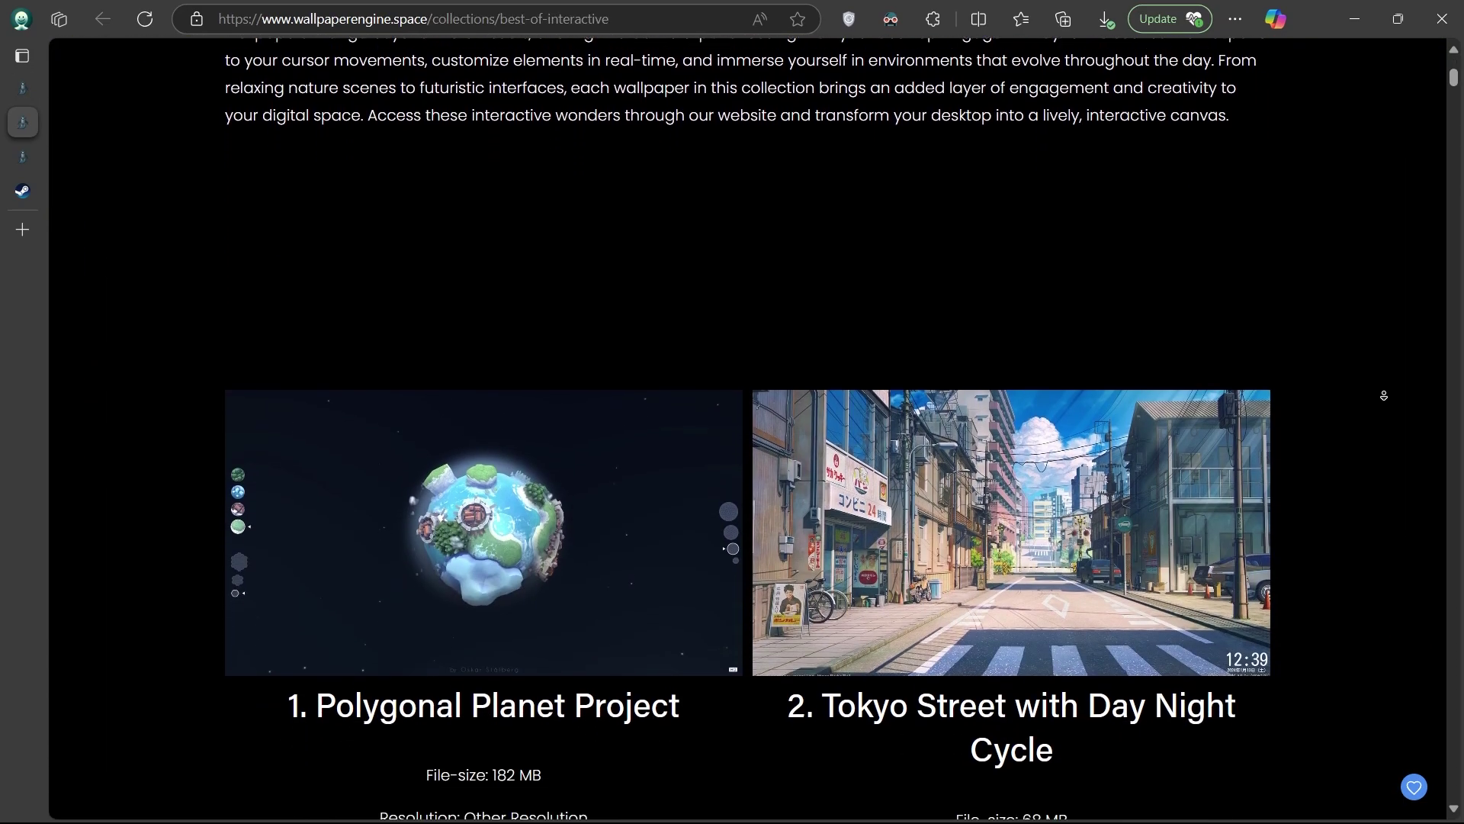
{"action": "scroll", "coordinate": [1383, 395], "scroll_direction": "down", "scroll_amount": 1}
{"action": "scroll", "coordinate": [1384, 394], "scroll_direction": "down", "scroll_amount": 1}
{"action": "scroll", "coordinate": [1383, 396], "scroll_direction": "down", "scroll_amount": 1}
{"action": "scroll", "coordinate": [1383, 398], "scroll_direction": "down", "scroll_amount": 1}
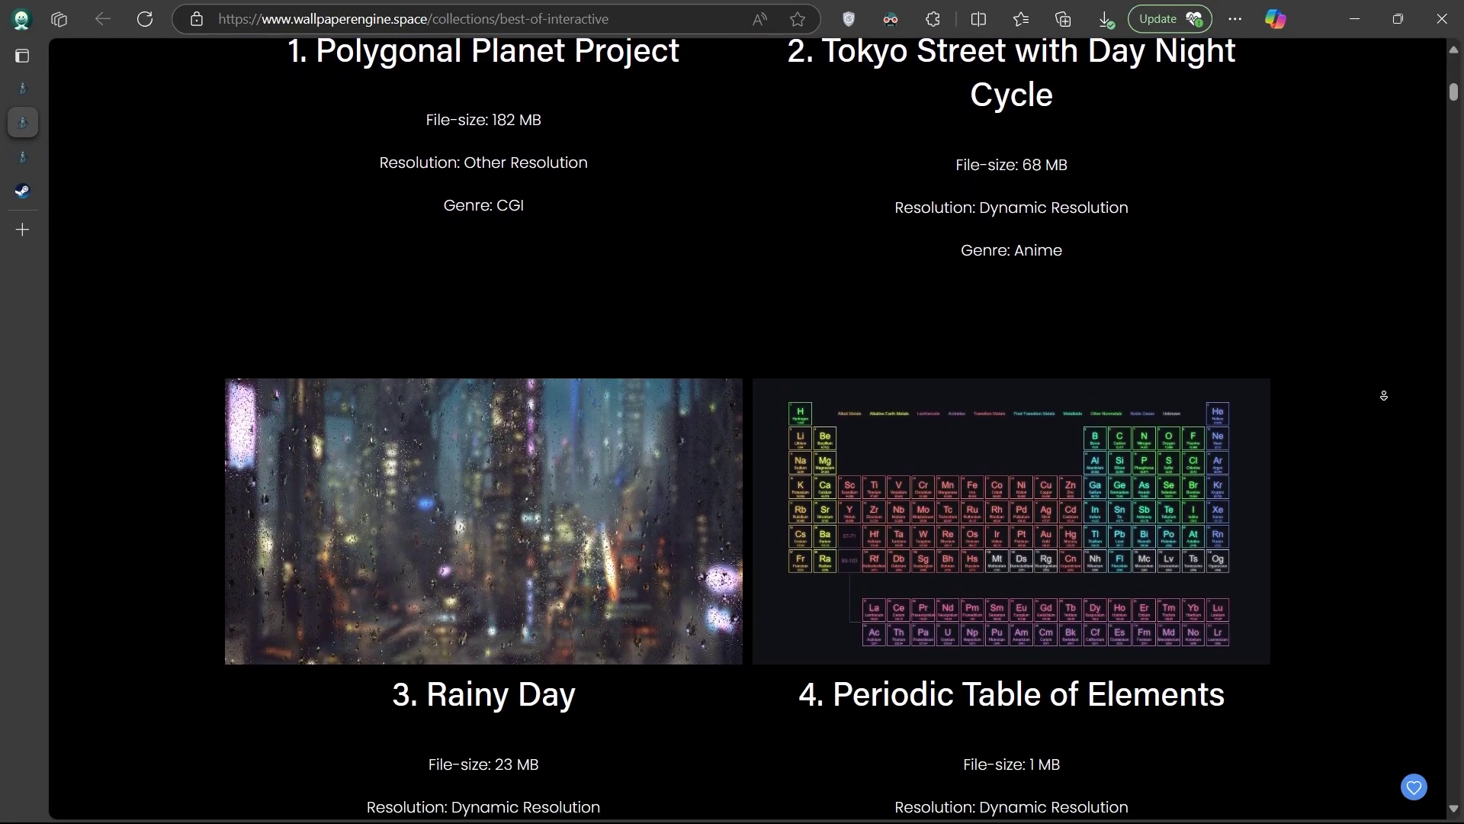
{"action": "scroll", "coordinate": [1384, 399], "scroll_direction": "down", "scroll_amount": 1}
Step: Open the Periodic Table of Elements wallpaper page, then follow its Steam Workshop link
{"action": "left_click", "coordinate": [1026, 438]}
{"action": "middle_click", "coordinate": [1377, 415]}
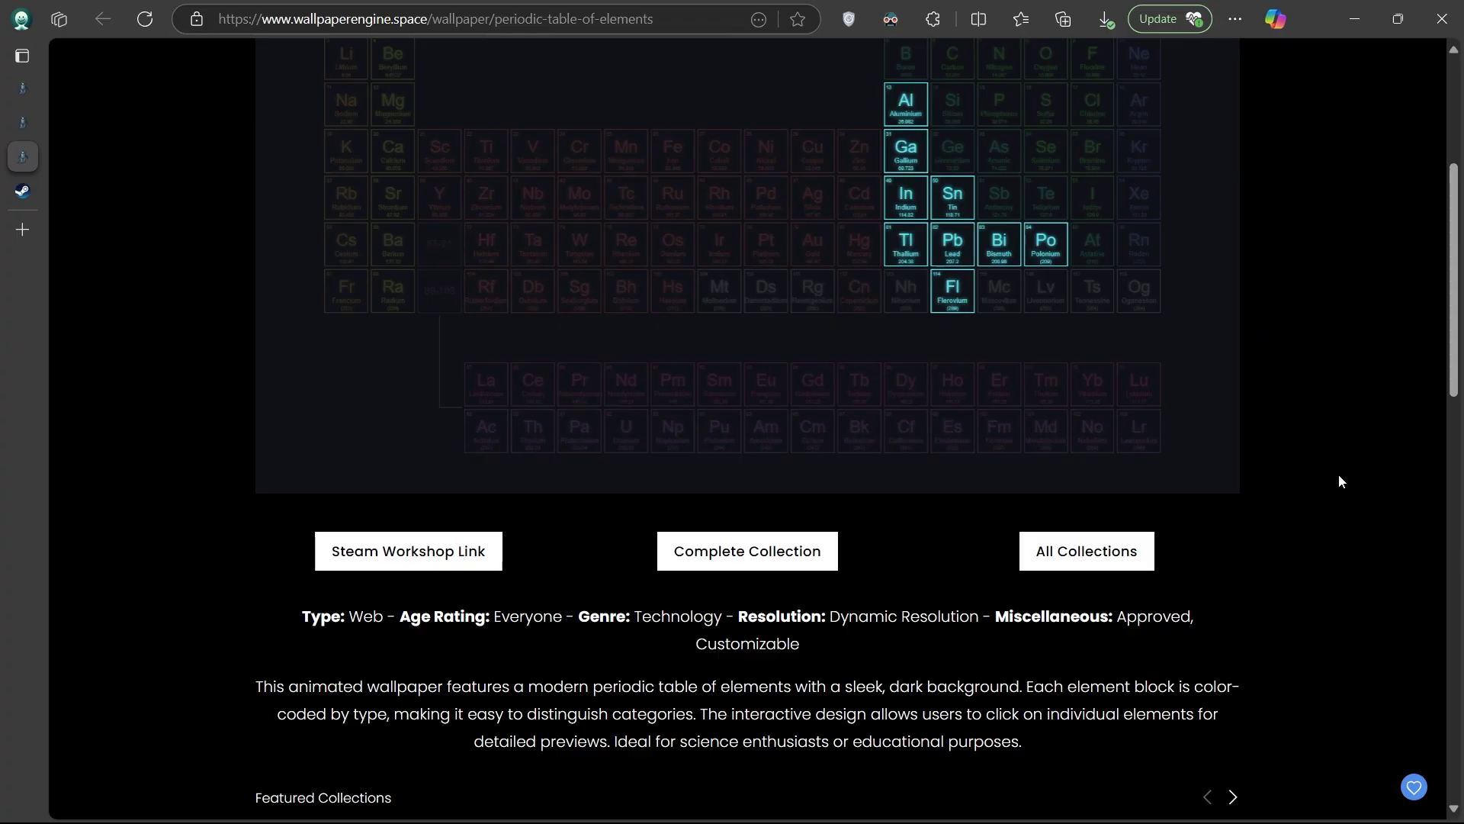
{"action": "middle_click", "coordinate": [1339, 474]}
{"action": "left_click", "coordinate": [388, 552]}
{"action": "middle_click", "coordinate": [1359, 412]}
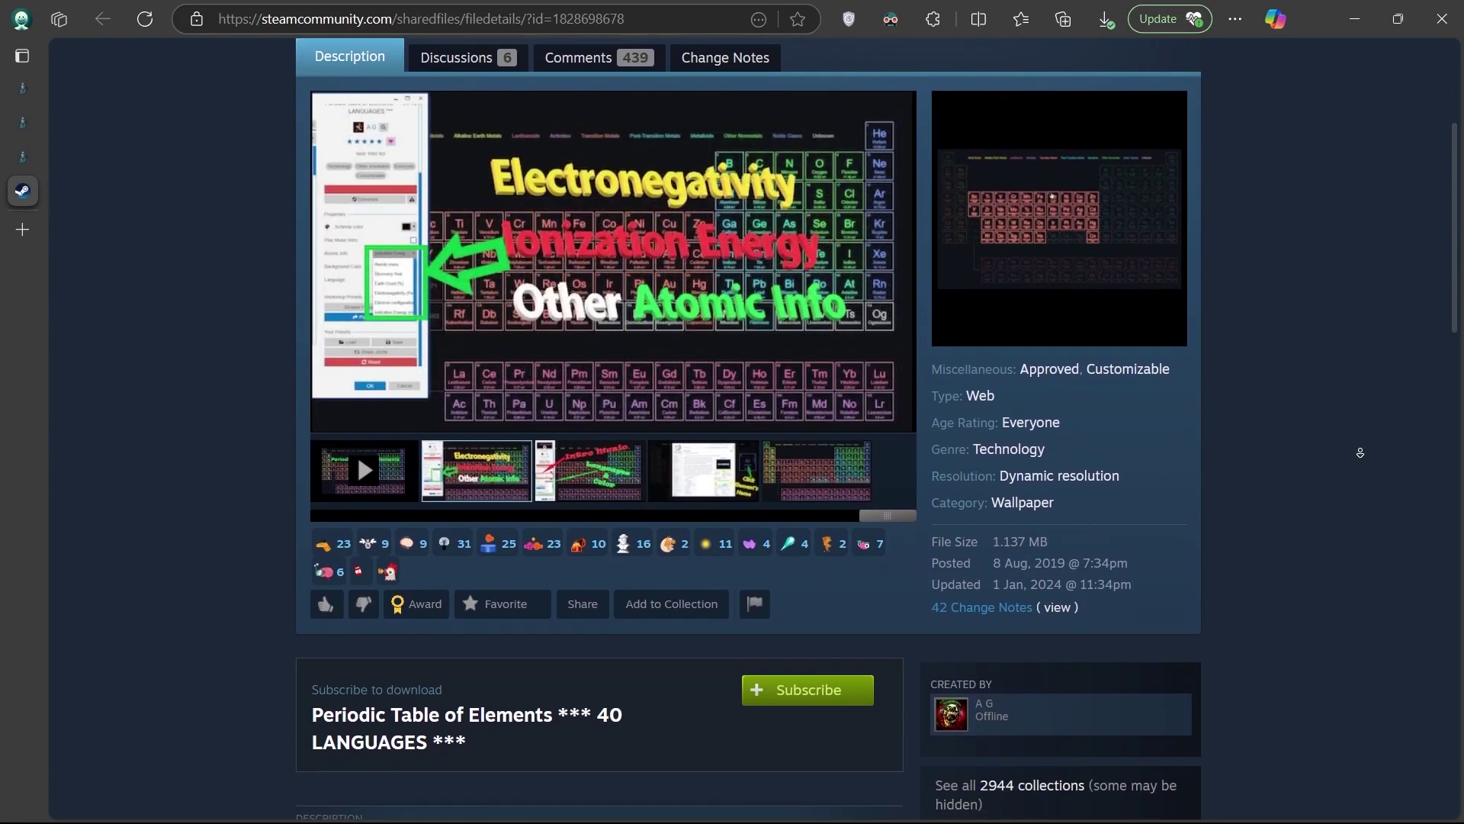
{"action": "middle_click", "coordinate": [1361, 446]}
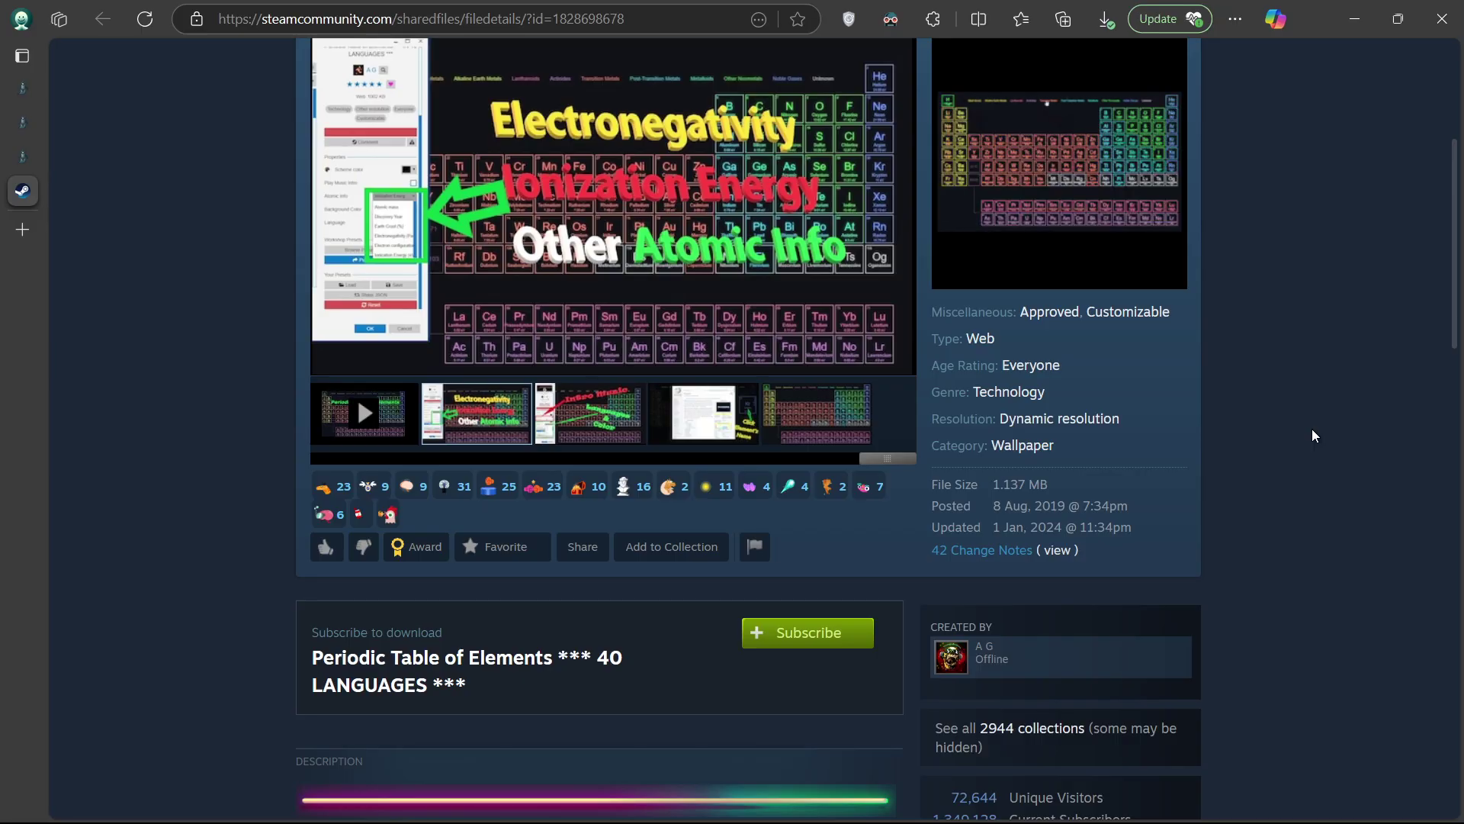